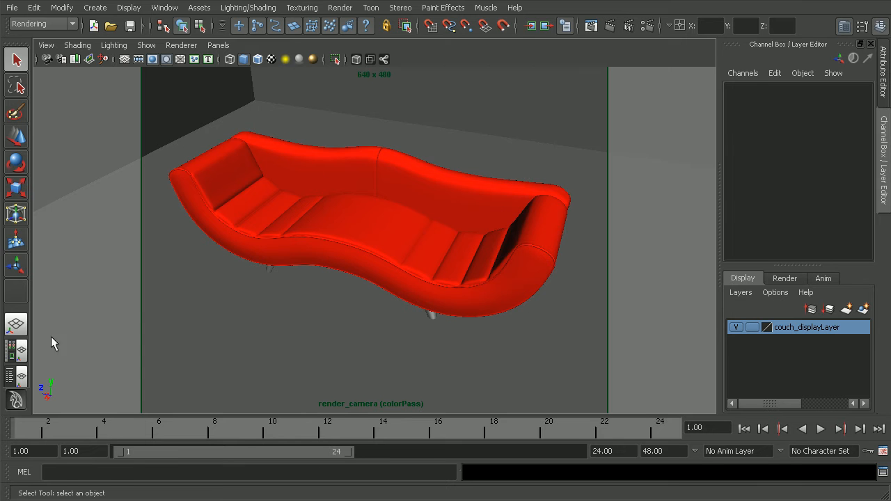
# Show the Hypershade beside the camera view and examine the attributes of the mia_material_x_passes1 material
pyautogui.click(16, 350)
pyautogui.moveTo(172, 323); pyautogui.dragTo(145, 323)
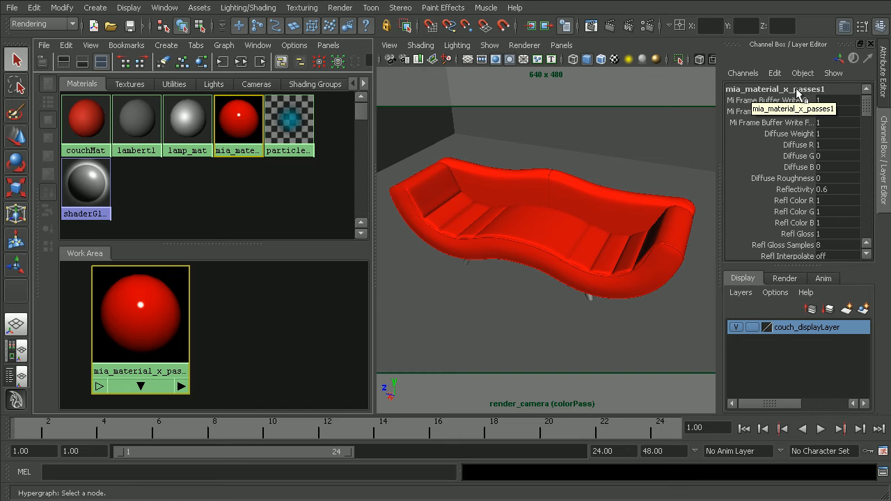
pyautogui.hotkey('ctrl', 'a')
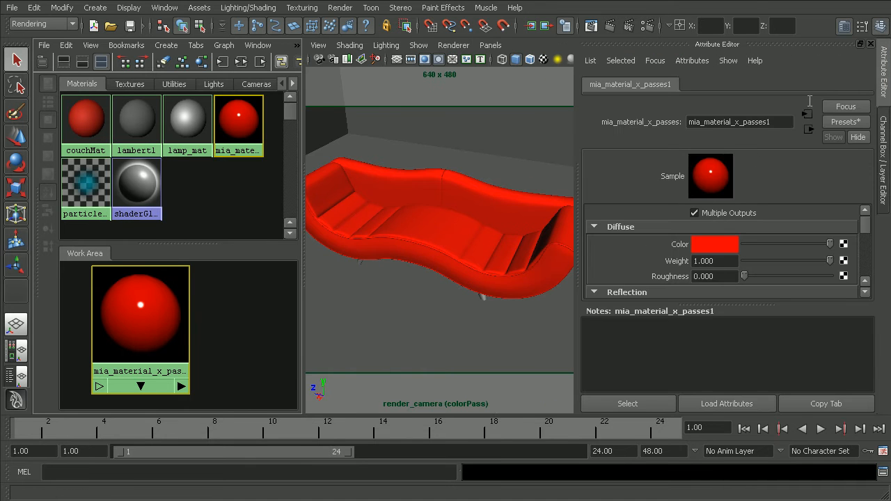
pyautogui.click(882, 160)
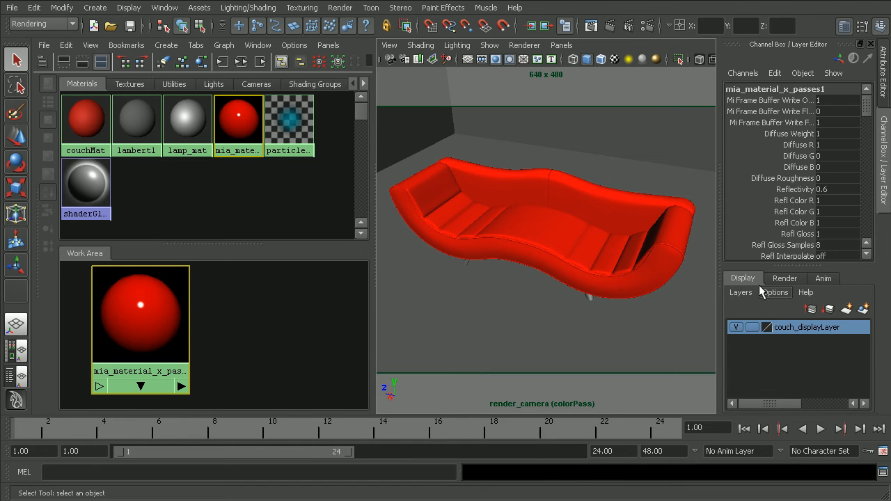
# Rename the colorPass render layer to colorLayer
pyautogui.click(783, 277)
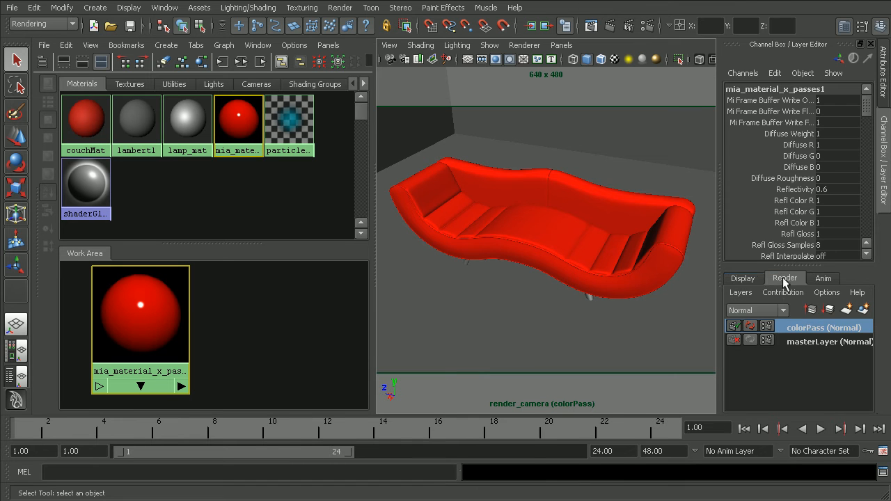
pyautogui.doubleClick(802, 327)
pyautogui.moveTo(823, 329); pyautogui.dragTo(807, 334)
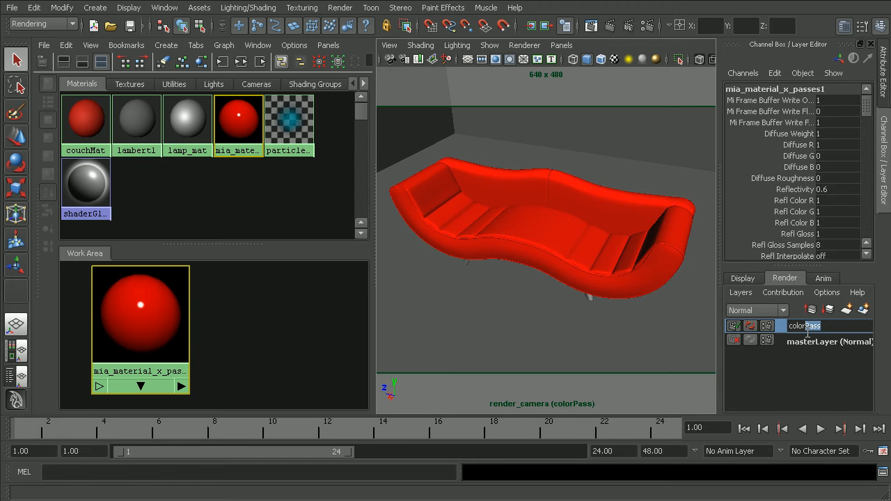
pyautogui.write('Layer')
pyautogui.press('Return')
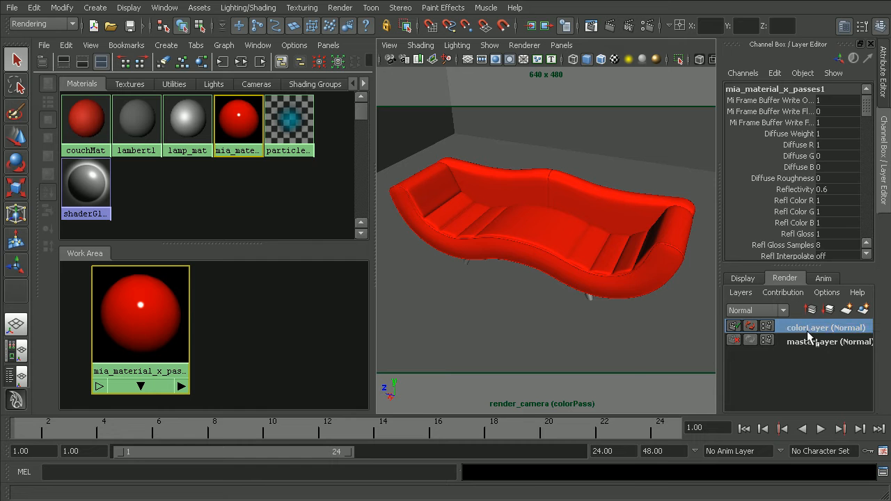
# Dissociate the diffuse, diffuseNoShadow, reflection, shadow and specular passes from colorLayer and delete them from the scene passes
pyautogui.click(649, 25)
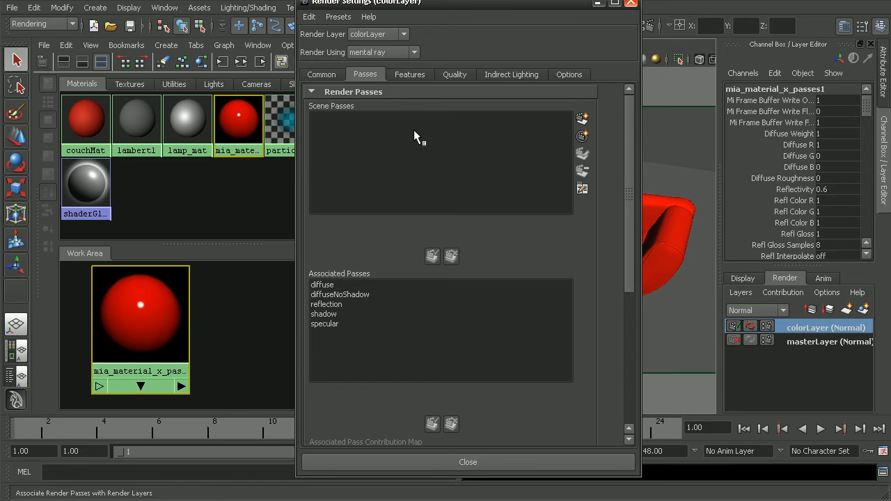
pyautogui.click(336, 323)
pyautogui.keyDown('shift'); pyautogui.click(334, 306); pyautogui.keyUp('shift')
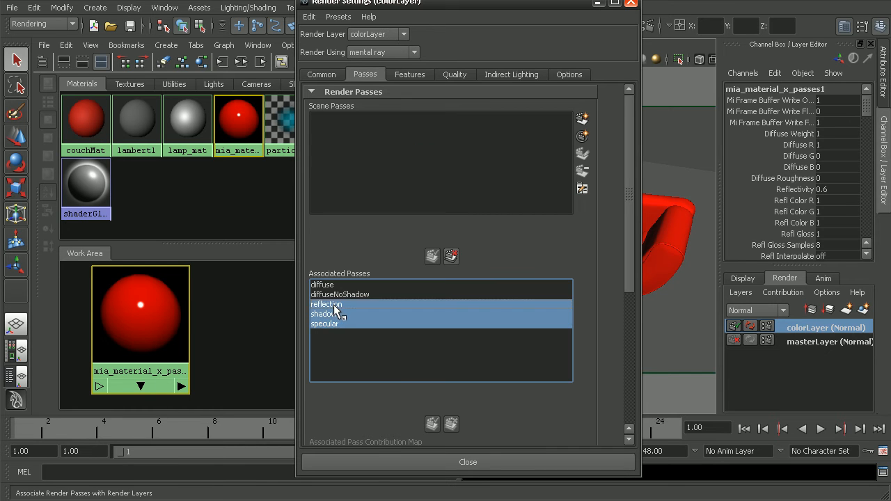
pyautogui.keyDown('shift'); pyautogui.click(335, 286); pyautogui.keyUp('shift')
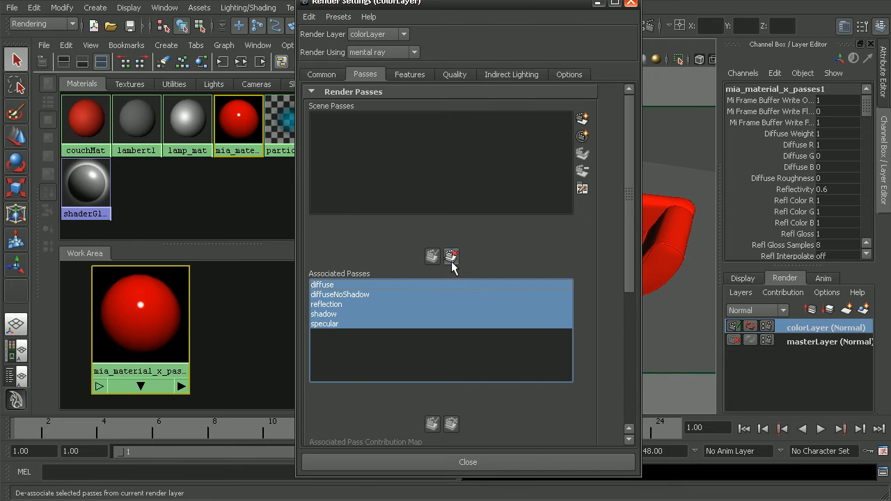
pyautogui.click(451, 256)
pyautogui.click(341, 155)
pyautogui.keyDown('shift'); pyautogui.click(334, 117); pyautogui.keyUp('shift')
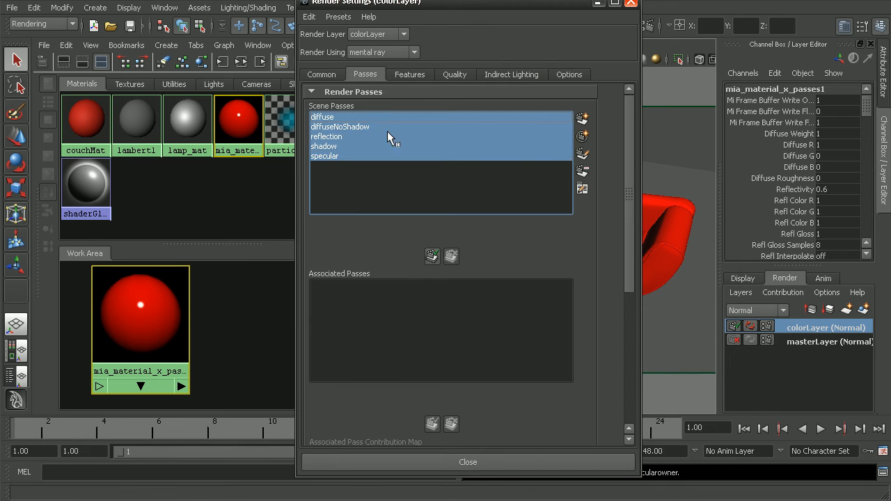
pyautogui.click(582, 171)
# Create Diffuse Without Shadows and Shadow render passes and associate both with colorLayer
pyautogui.click(584, 120)
pyautogui.moveTo(441, 189); pyautogui.dragTo(442, 128)
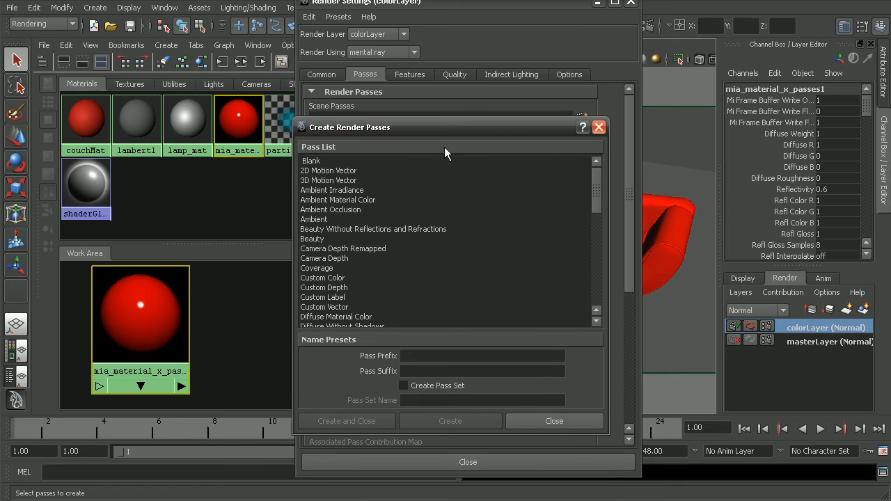
pyautogui.moveTo(590, 199); pyautogui.dragTo(586, 278)
pyautogui.click(340, 220)
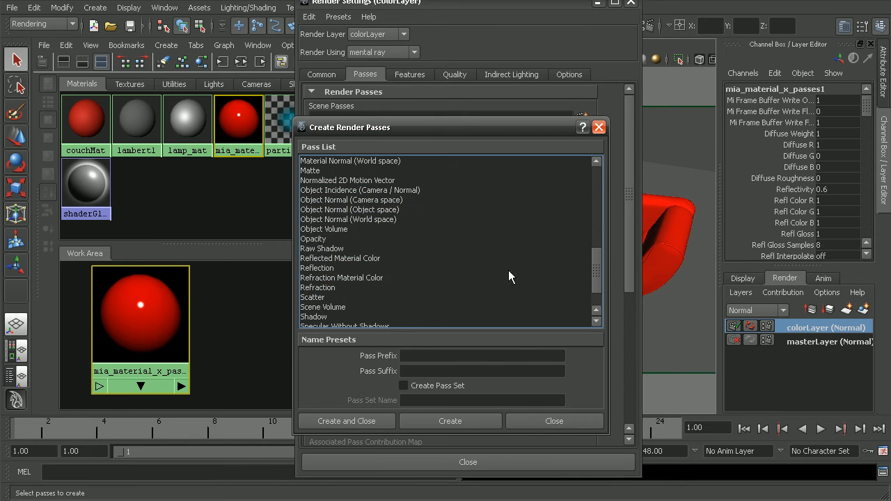
pyautogui.click(316, 317)
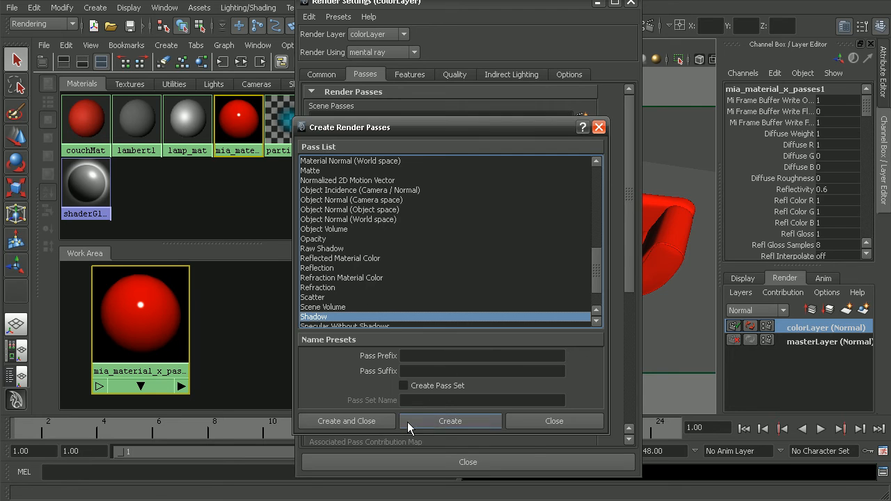
pyautogui.click(379, 420)
pyautogui.click(433, 255)
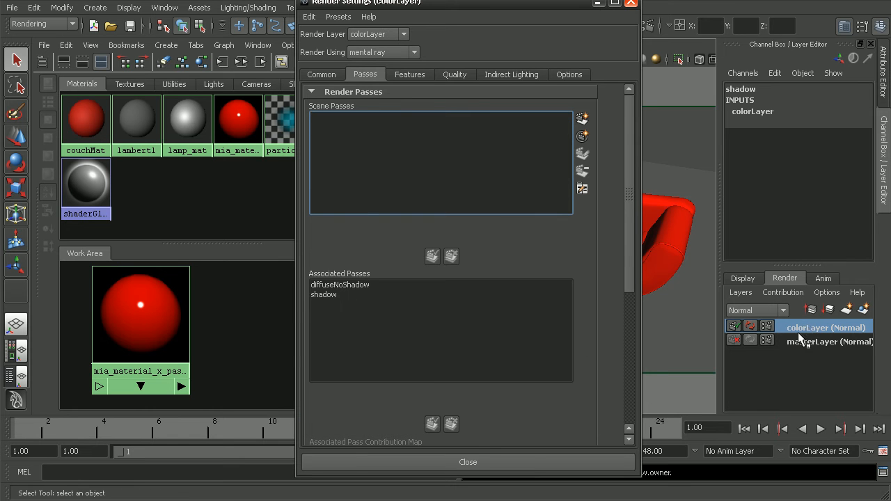
# Close the render settings and run a batch render of the scene
pyautogui.click(508, 458)
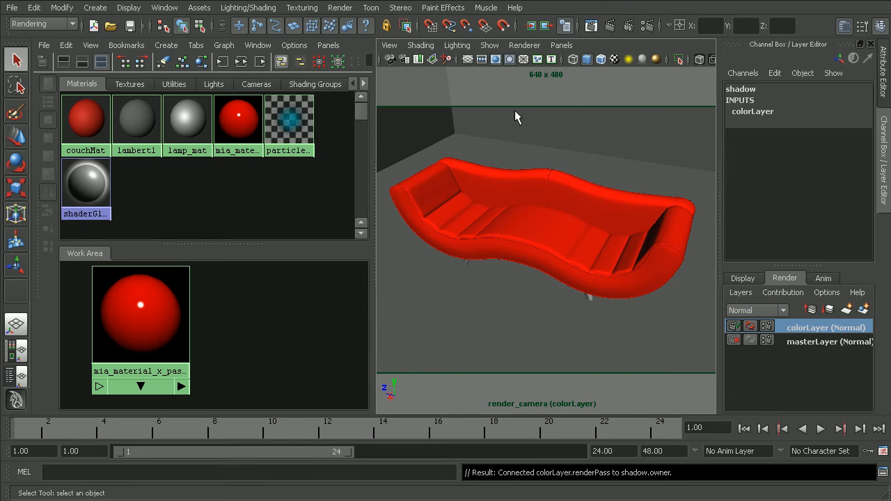
pyautogui.click(340, 8)
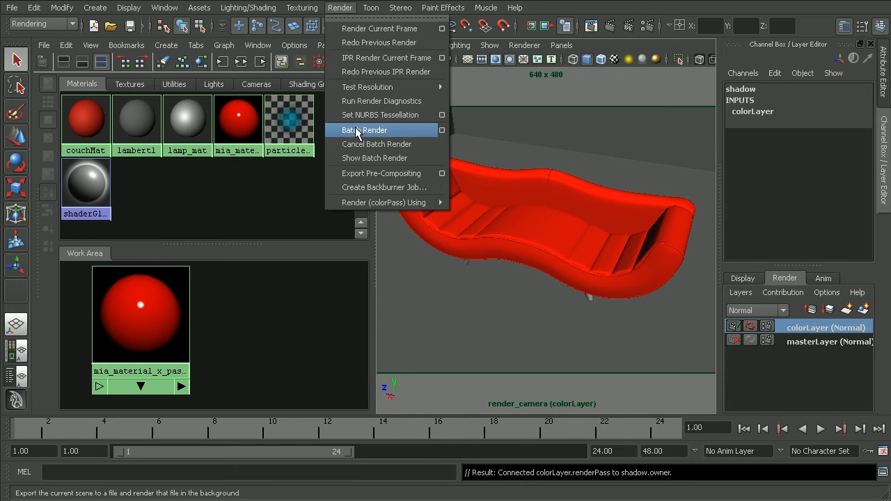
pyautogui.click(348, 129)
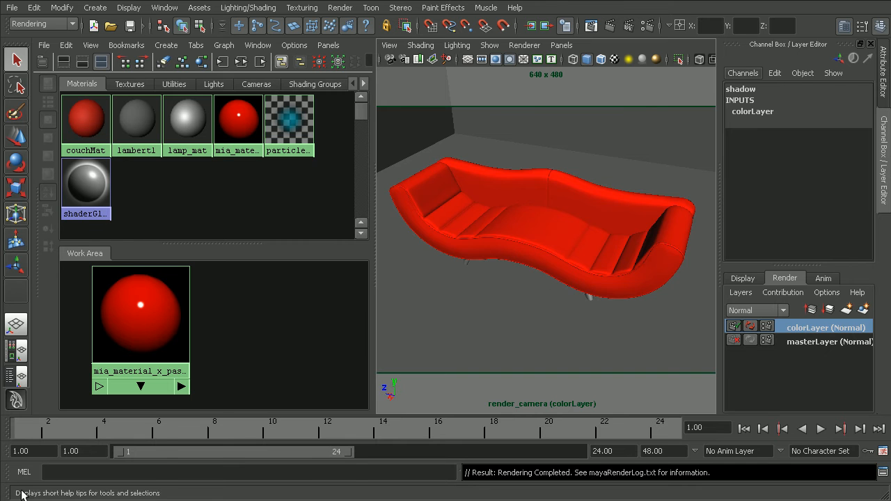
# Switch to the images folder in Windows Explorer and inspect the rendered pass folders inside colorLayer
pyautogui.click(94, 500)
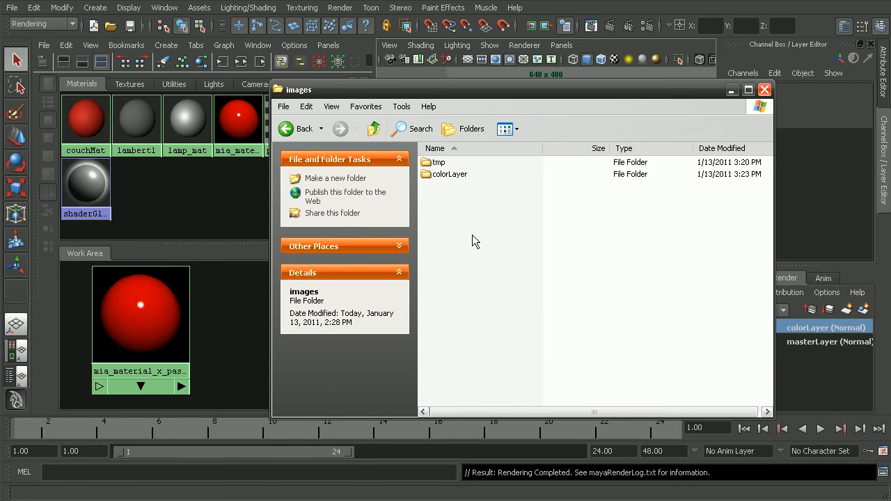
pyautogui.doubleClick(449, 174)
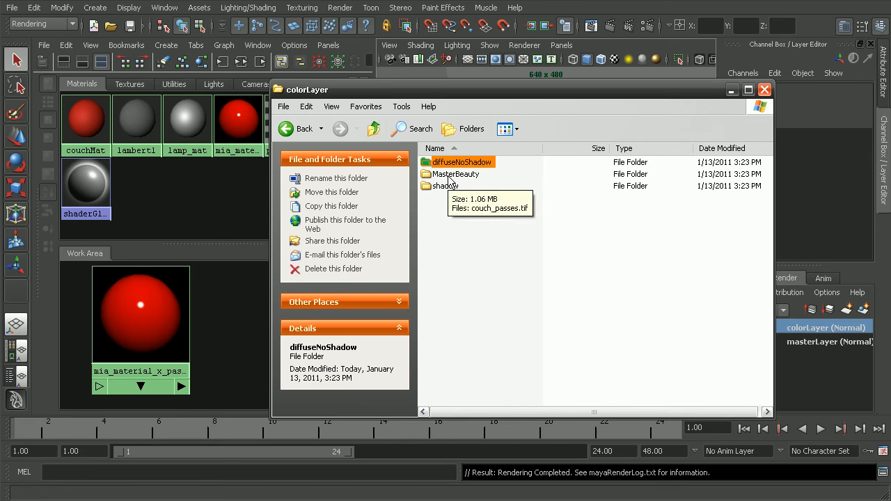
pyautogui.doubleClick(451, 174)
pyautogui.click(456, 163)
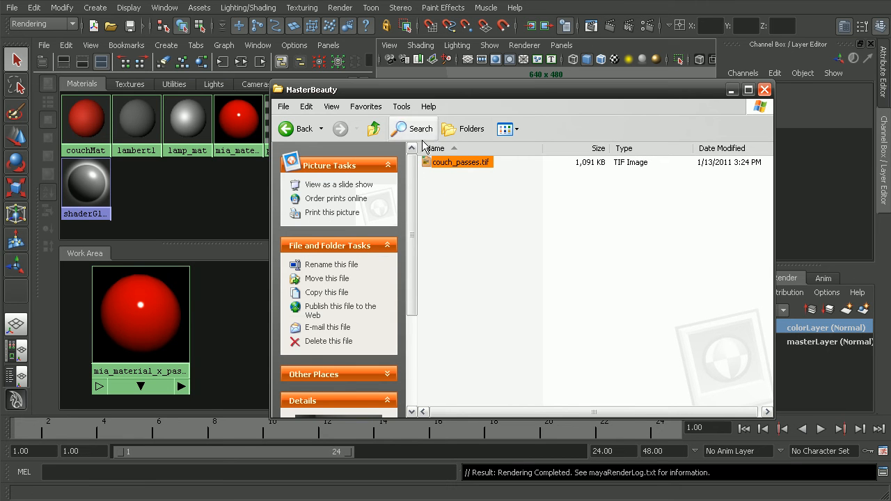
pyautogui.click(374, 128)
pyautogui.click(447, 187)
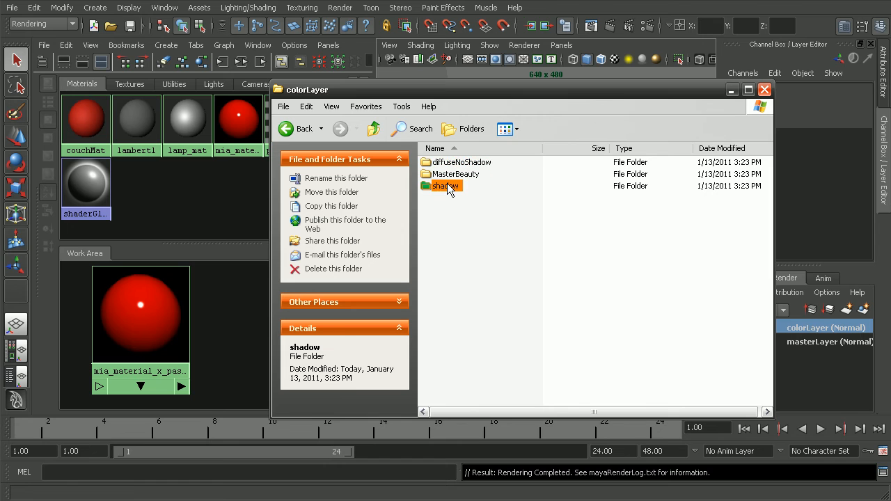
pyautogui.click(446, 164)
pyautogui.click(441, 187)
# Switch to Photoshop and open couch_passes.tif from the shadow pass folder there
pyautogui.click(548, 499)
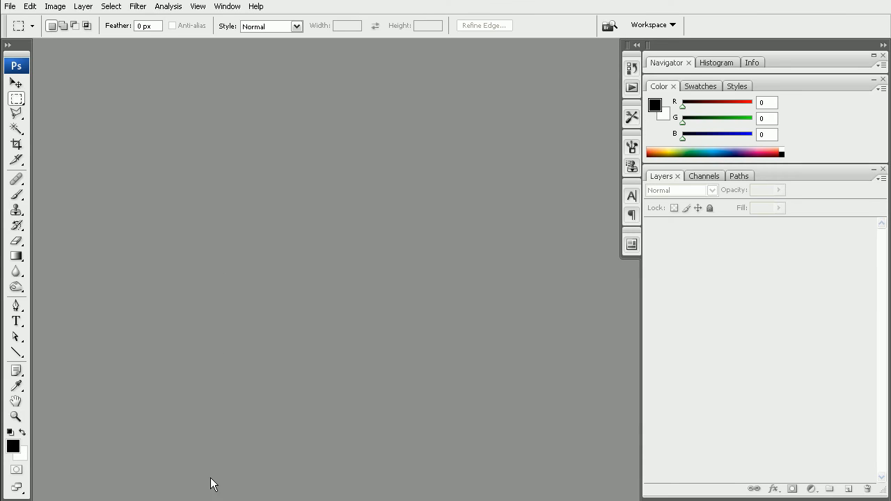
pyautogui.click(244, 500)
pyautogui.doubleClick(443, 189)
pyautogui.doubleClick(442, 161)
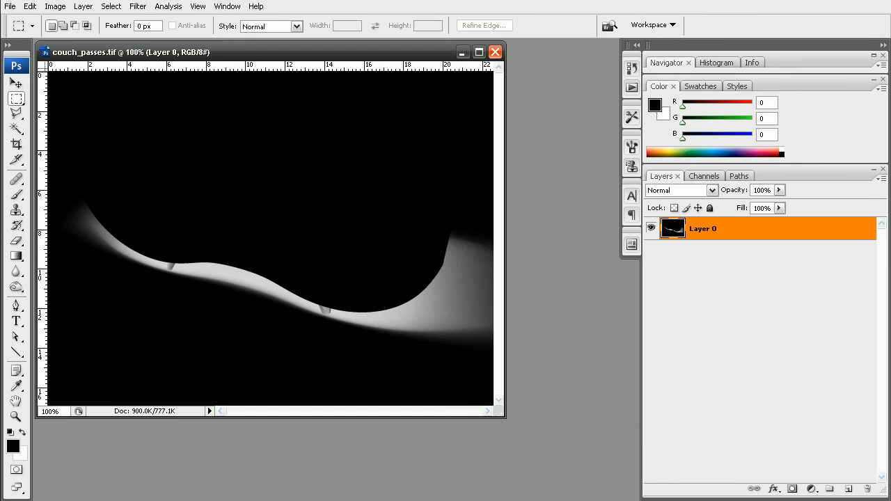
# Open couch_passes.tif from the diffuseNoShadow folder in Photoshop as a second document
pyautogui.click(244, 499)
pyautogui.click(373, 128)
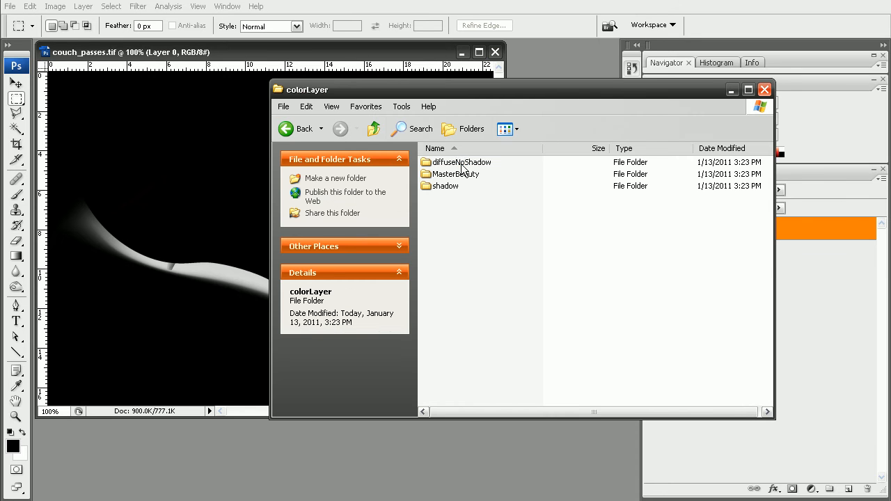
pyautogui.doubleClick(457, 162)
pyautogui.moveTo(456, 162); pyautogui.dragTo(194, 197)
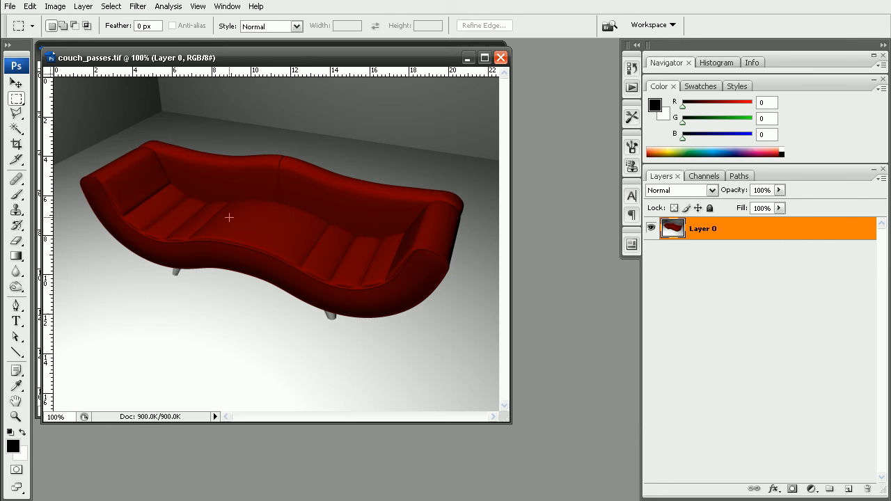
# Offset the diffuse image window to expose the shadow image, and check the shadow image's colour channels
pyautogui.moveTo(240, 57); pyautogui.dragTo(301, 89)
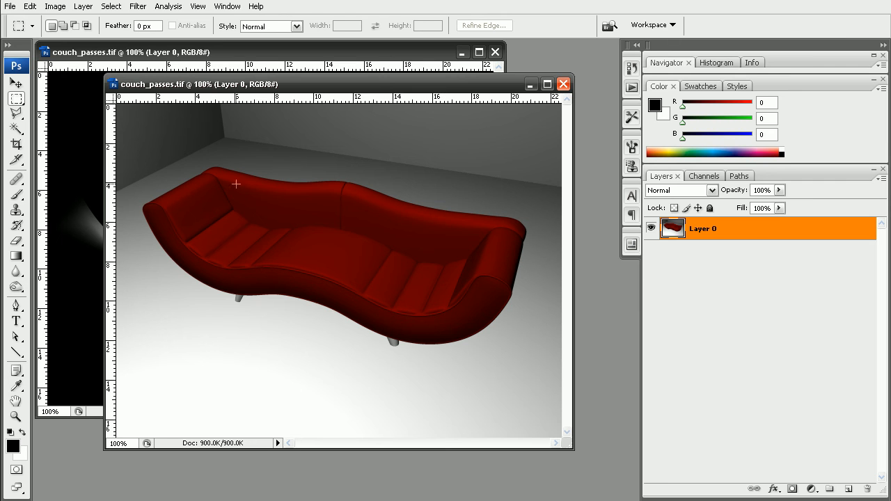
pyautogui.moveTo(367, 84); pyautogui.dragTo(372, 85)
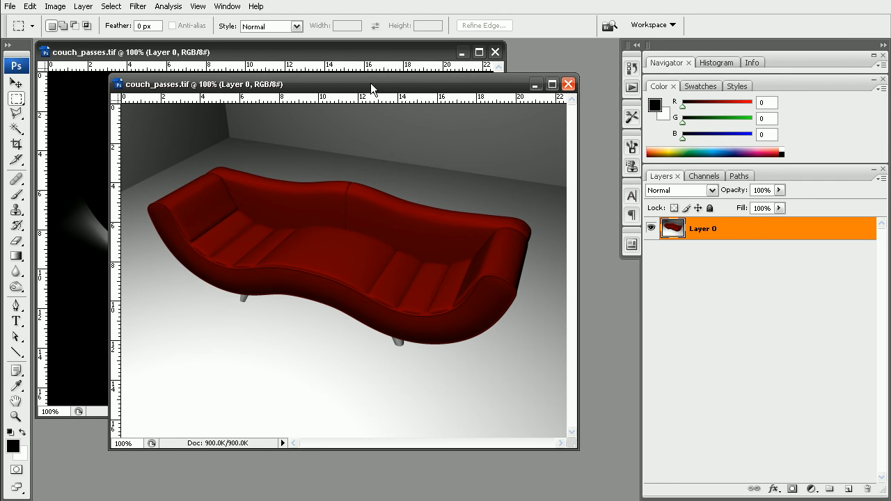
pyautogui.click(375, 54)
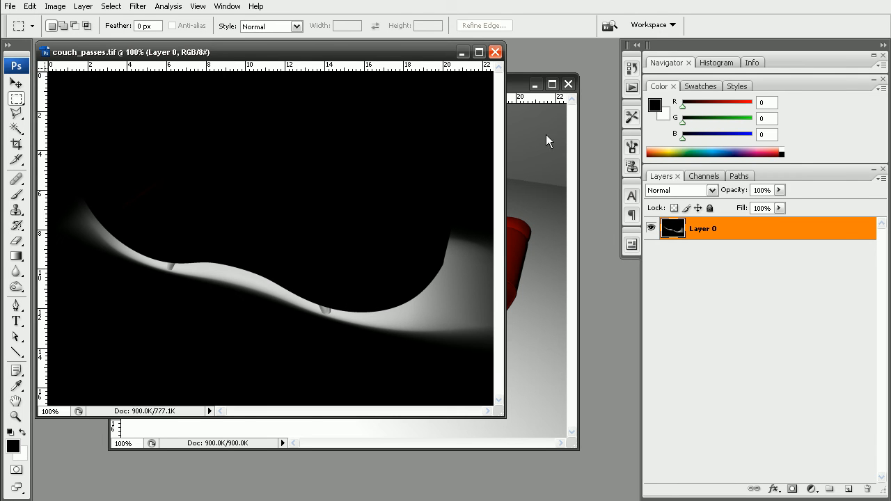
pyautogui.click(703, 176)
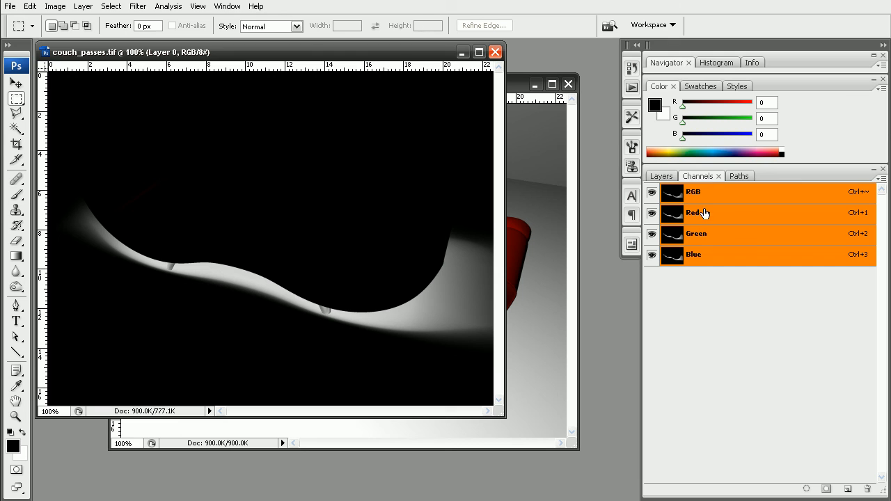
pyautogui.click(661, 177)
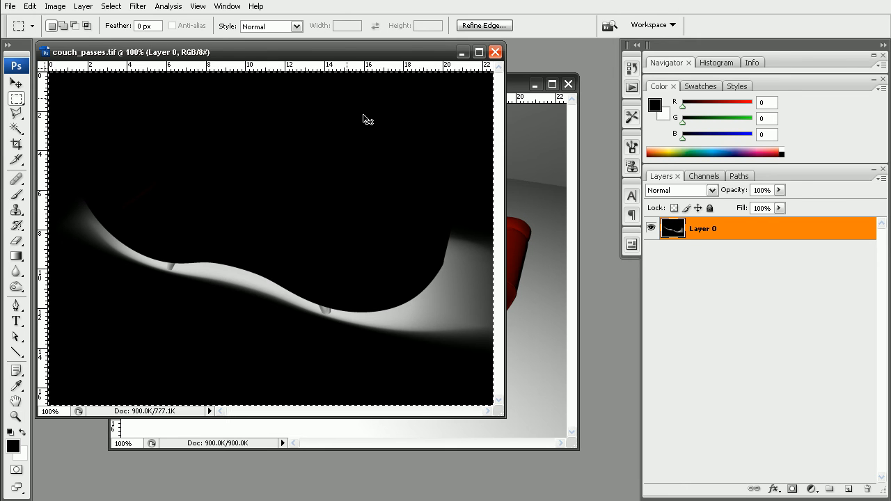
# Copy the whole shadow image into the diffuse document as an aligned new layer, and hide that layer
pyautogui.keyDown('ctrl'); pyautogui.keyDown('shift'); pyautogui.moveTo(278, 248); pyautogui.dragTo(509, 249); pyautogui.keyUp('shift'); pyautogui.keyUp('ctrl')
pyautogui.hotkey('ctrl', 'a')
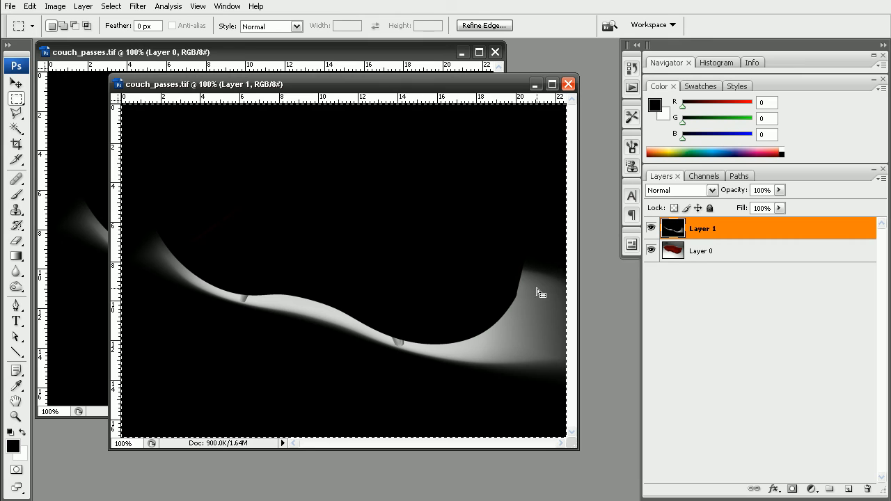
pyautogui.click(651, 229)
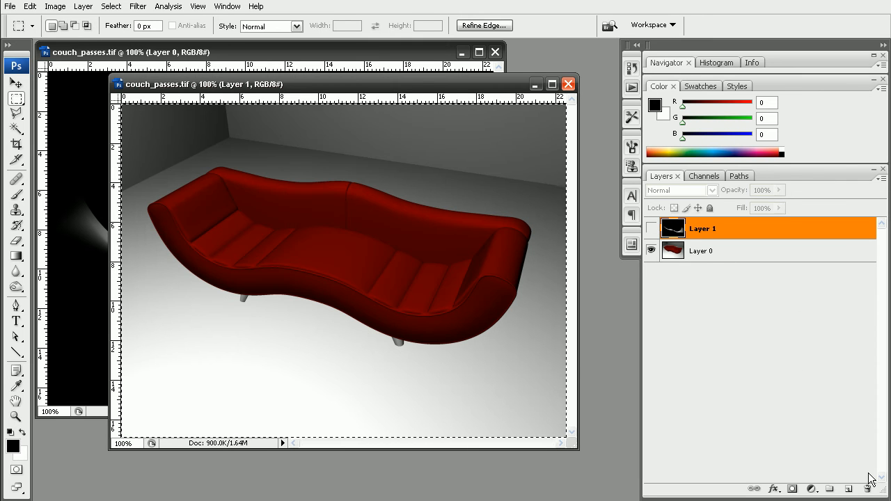
# Add a black-filled layer with a layer mask, paste the shadow pass into the mask and deselect
pyautogui.click(848, 488)
pyautogui.hotkey('alt', 'BackSpace')
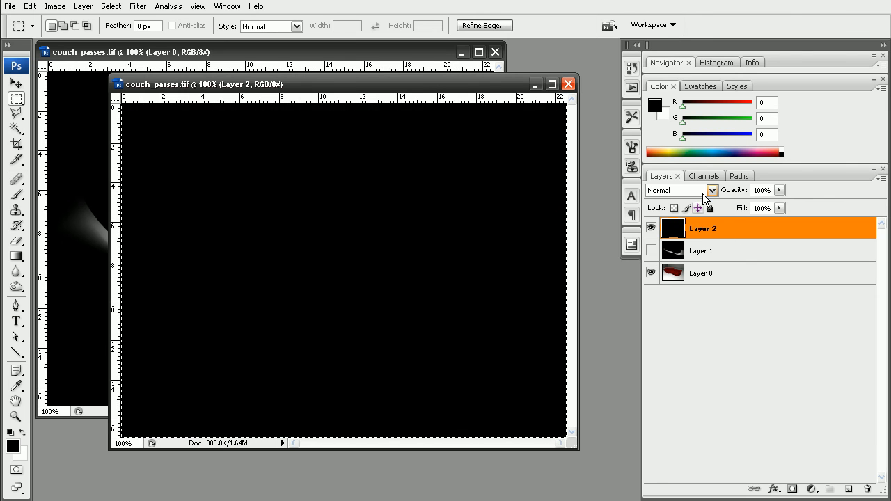
pyautogui.click(793, 488)
pyautogui.click(704, 177)
pyautogui.click(653, 277)
pyautogui.hotkey('ctrl', 'v')
pyautogui.hotkey('ctrl', 'd')
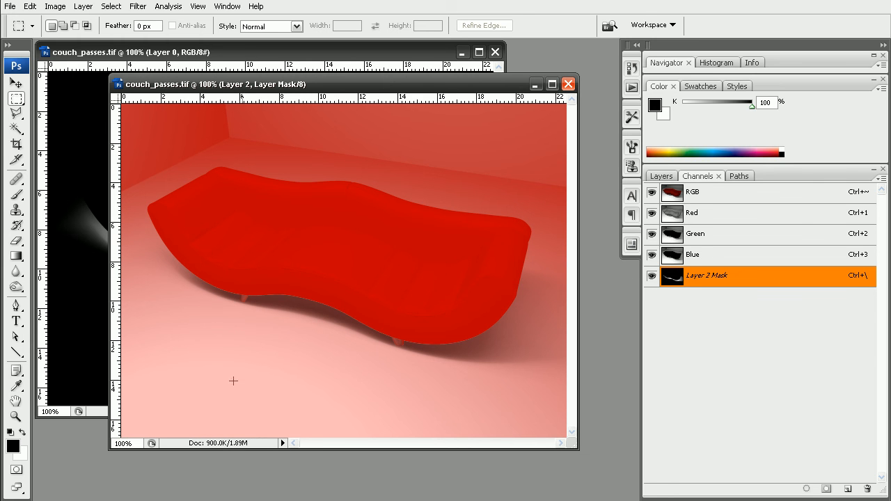
# Compare the diffuse image with and without the black shadow layer, and select that layer's mask
pyautogui.click(662, 177)
pyautogui.click(667, 236)
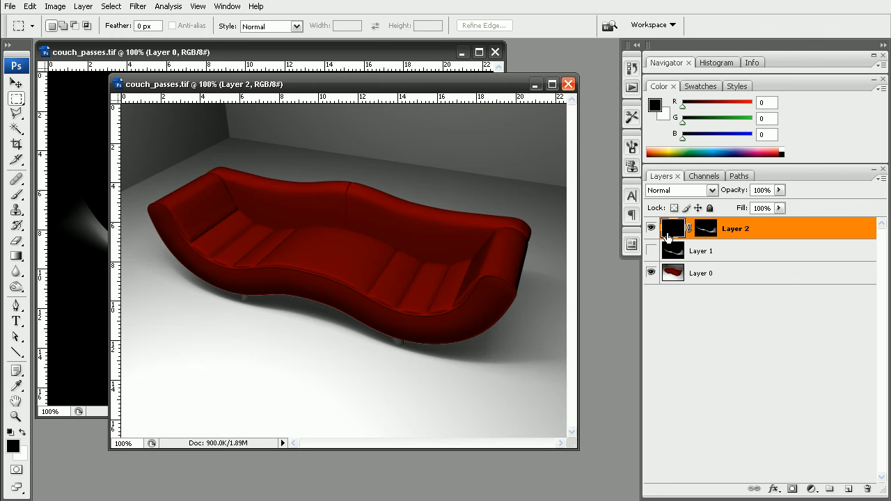
pyautogui.click(651, 229)
pyautogui.click(651, 229)
pyautogui.click(705, 233)
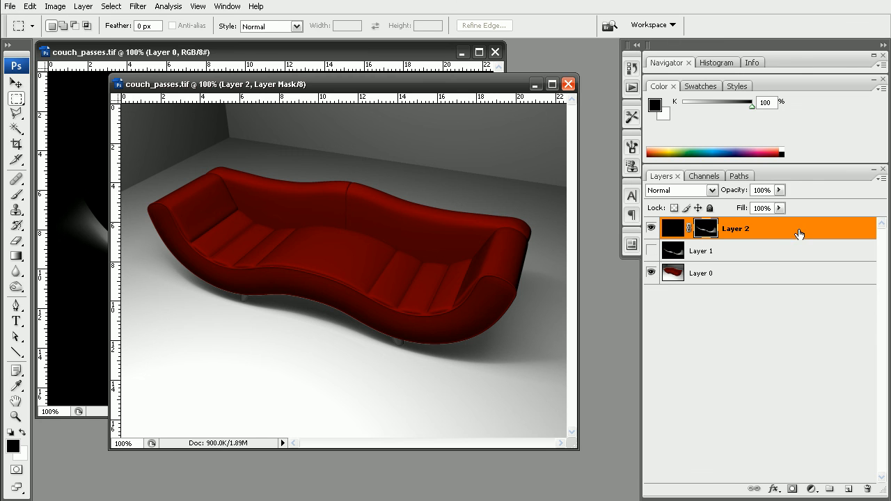